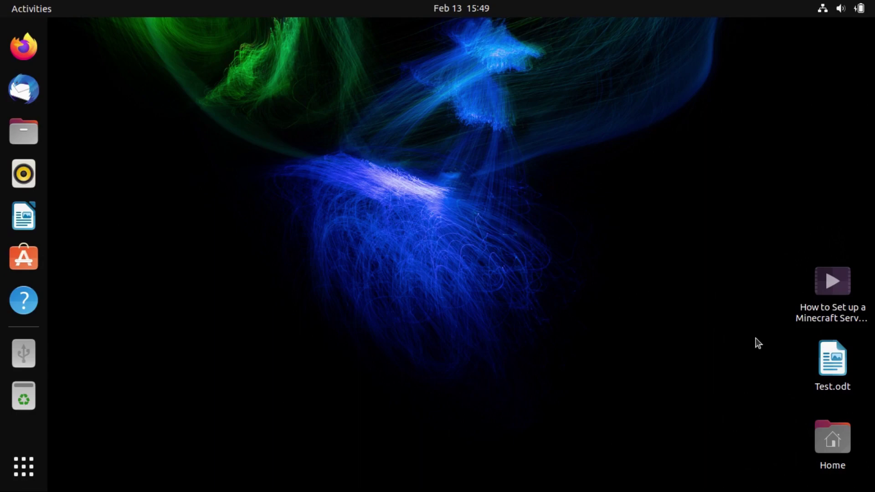
Open Test.odt to check its contents, then open the Home folder in Files
{"action": "double_click", "coordinate": [823, 365]}
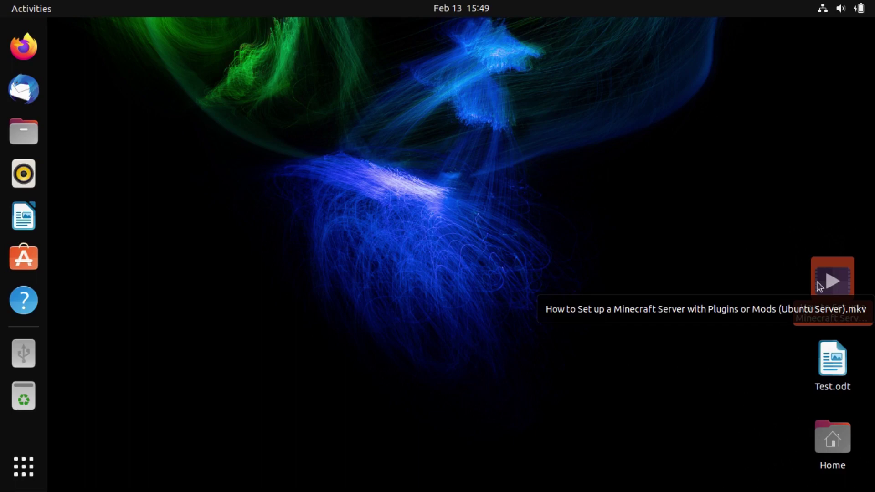
{"action": "left_click", "coordinate": [573, 236]}
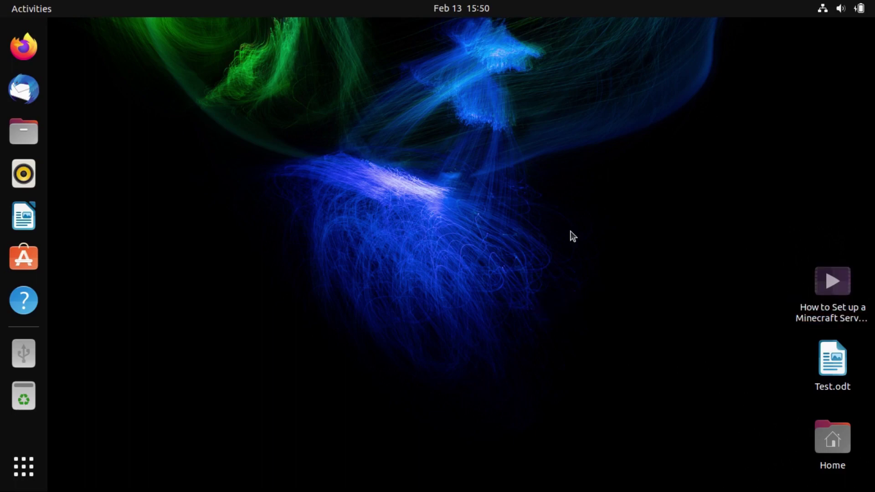
{"action": "key", "text": "super+e"}
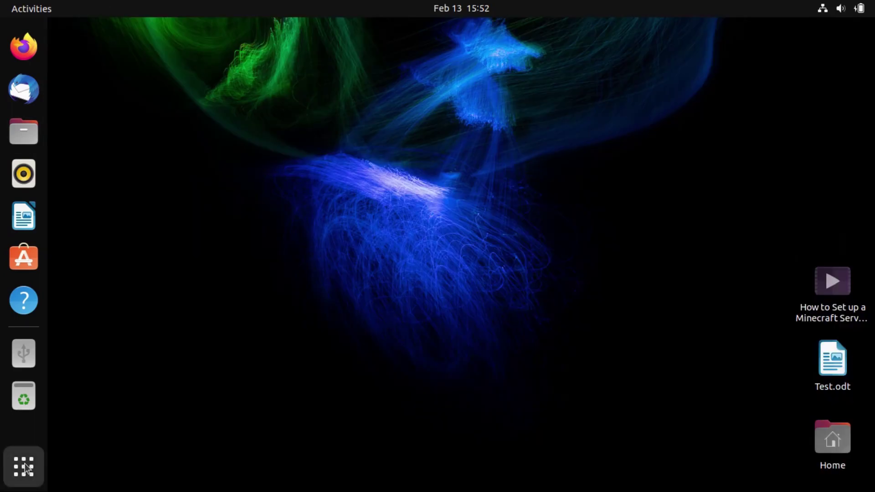
Launch the Backups app from the Utilities group in the applications list
{"action": "left_click", "coordinate": [24, 467]}
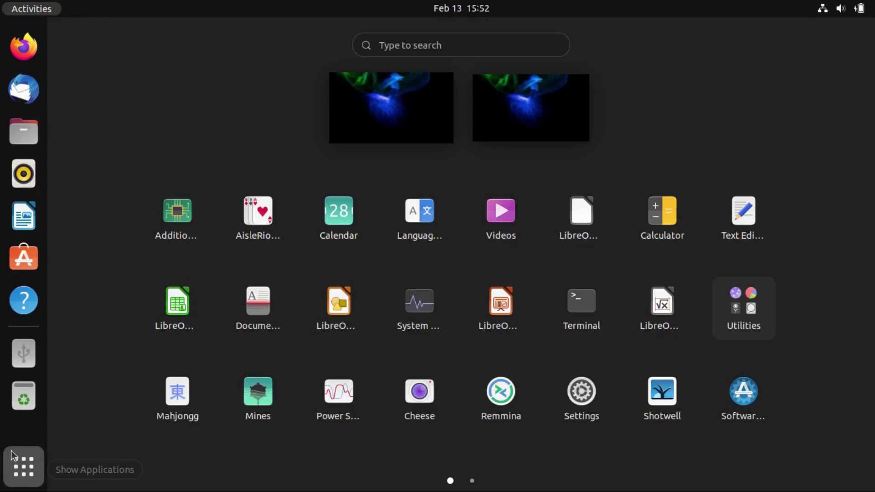
{"action": "left_click", "coordinate": [726, 310]}
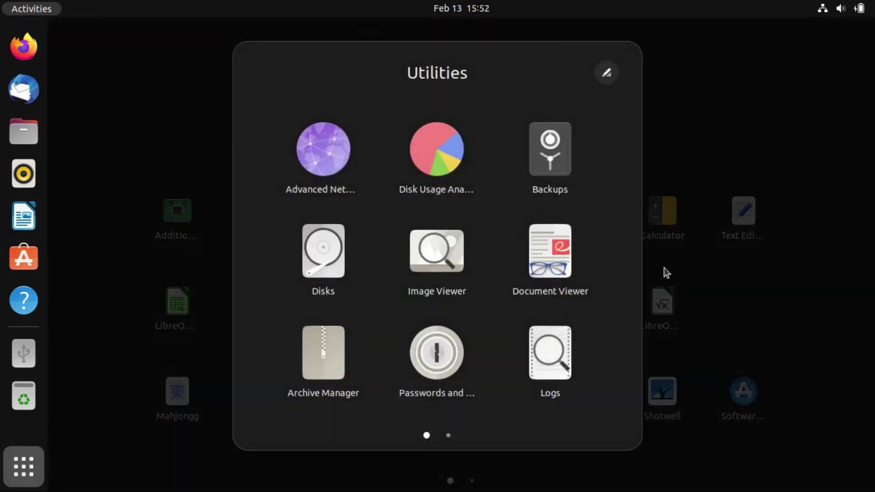
{"action": "left_click", "coordinate": [567, 166]}
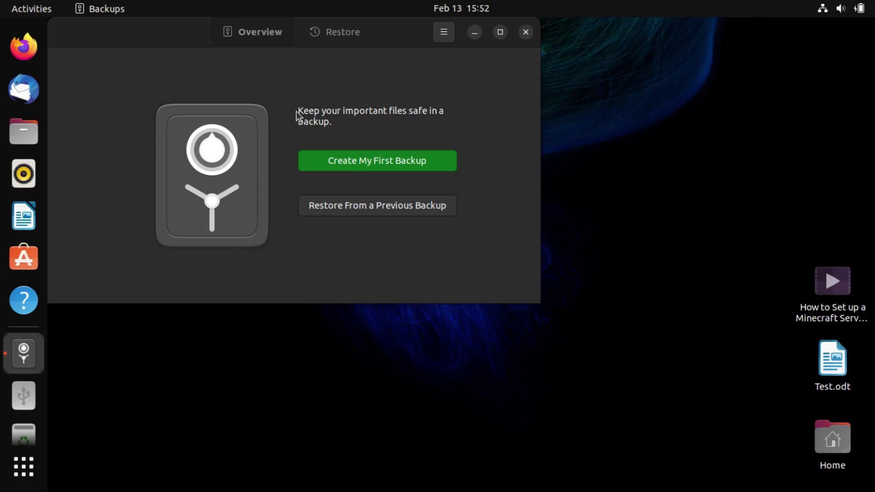
Start the first backup setup, remove ~/Downloads from Folders to Ignore, and add another ignored folder
{"action": "left_click", "coordinate": [368, 162]}
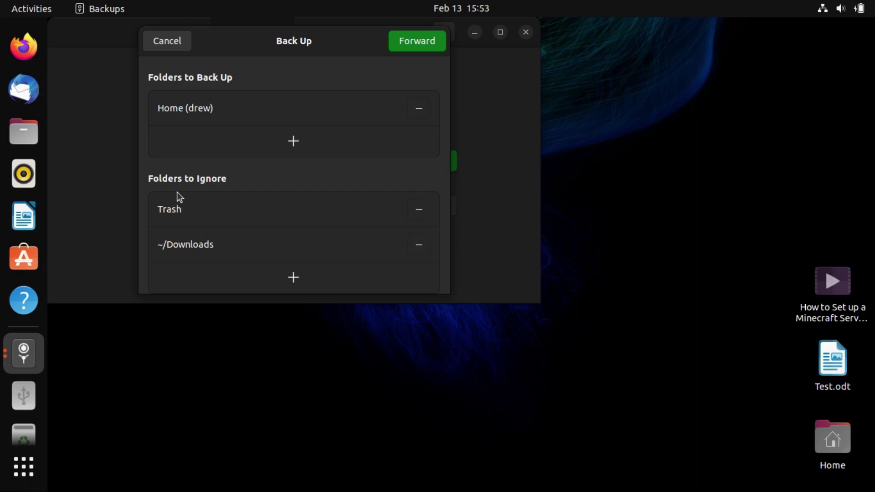
{"action": "left_click", "coordinate": [418, 246]}
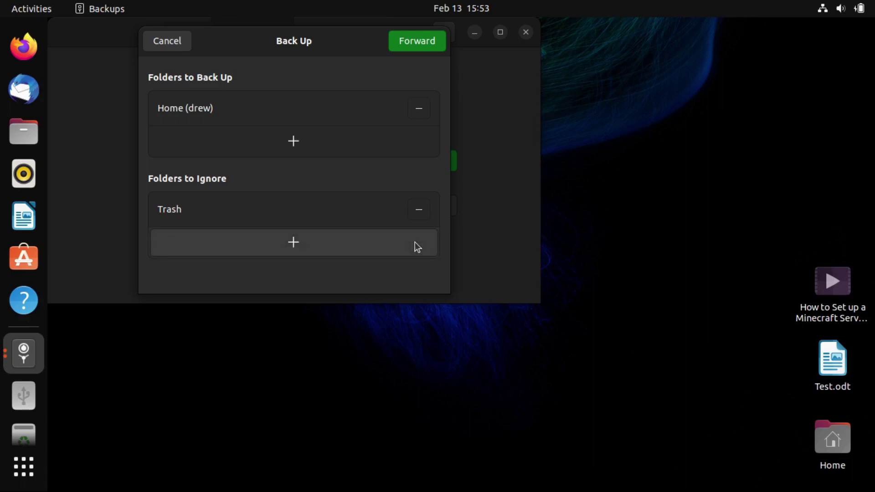
{"action": "left_click", "coordinate": [341, 242]}
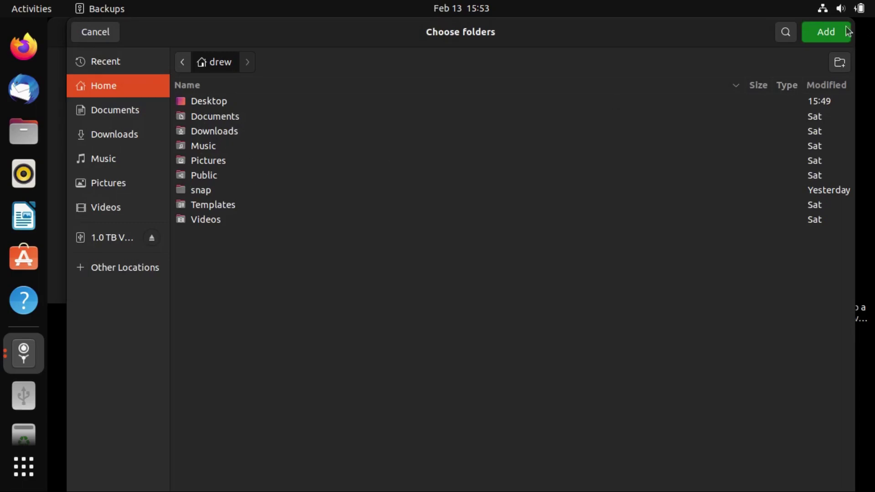
Dismiss the folder picker and choose the 1.0 TB Volume, folder youtube-vm, as storage location
{"action": "left_click", "coordinate": [816, 33]}
{"action": "left_click", "coordinate": [412, 41]}
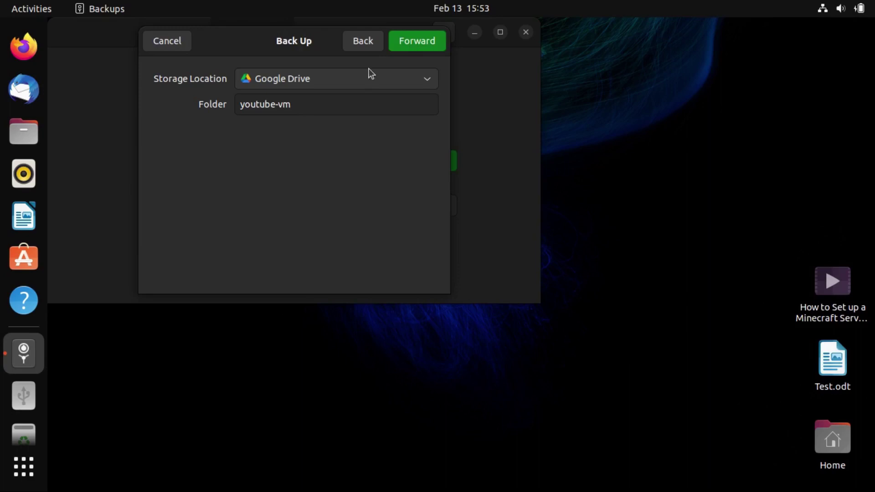
{"action": "left_click", "coordinate": [327, 79]}
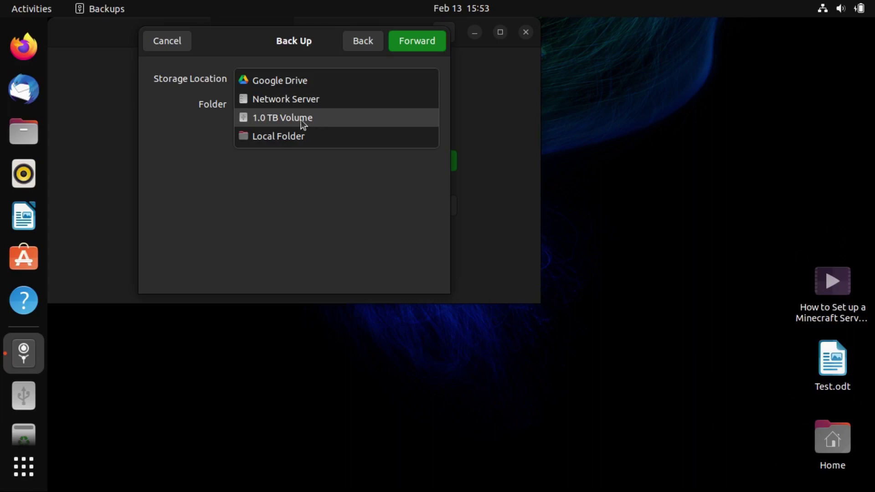
{"action": "left_click", "coordinate": [289, 119]}
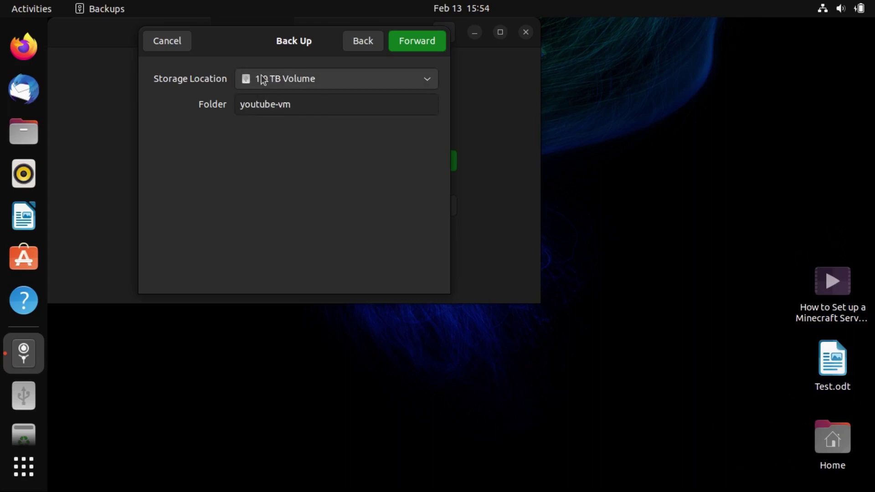
{"action": "left_click", "coordinate": [414, 46]}
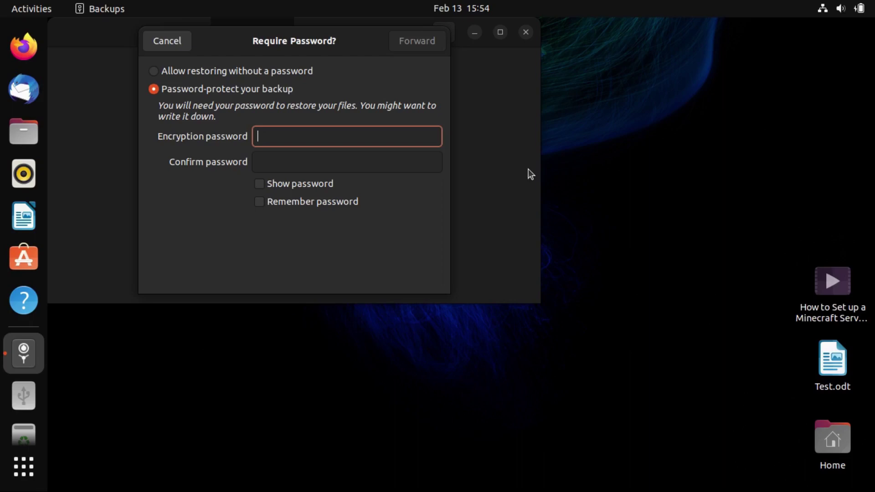
Enter and confirm an encryption password, then run the first backup to completion
{"action": "type", "text": "123"}
{"action": "type", "text": "••"}
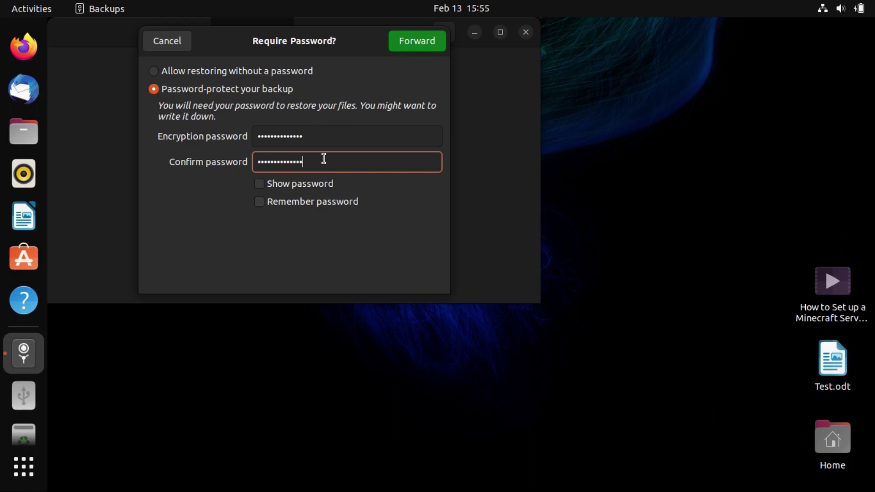
{"action": "left_click", "coordinate": [401, 42]}
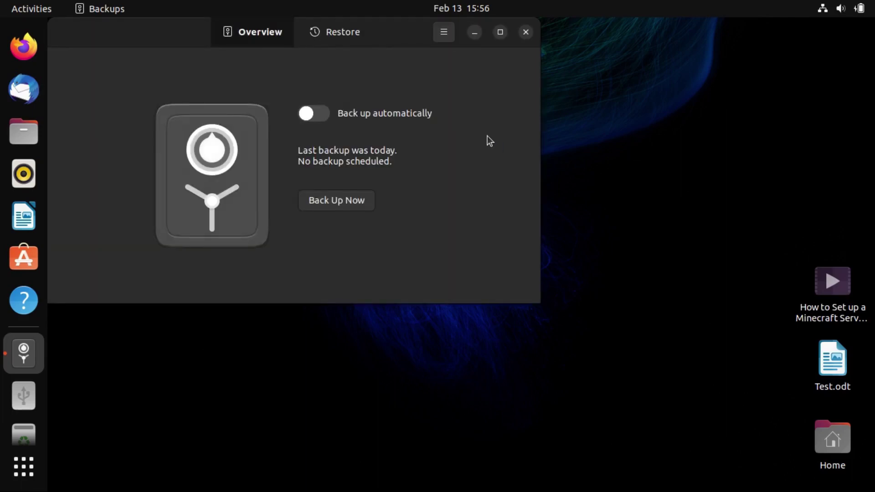
Switch on Back up automatically, scheduling the next backup in 3 days
{"action": "left_click", "coordinate": [306, 114]}
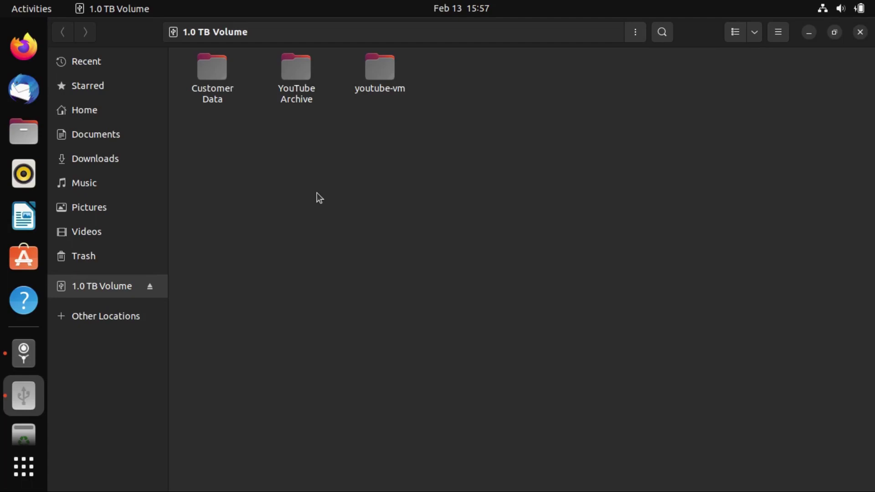
Select youtube-vm to confirm it holds 5 items, then close Files
{"action": "left_click", "coordinate": [377, 70]}
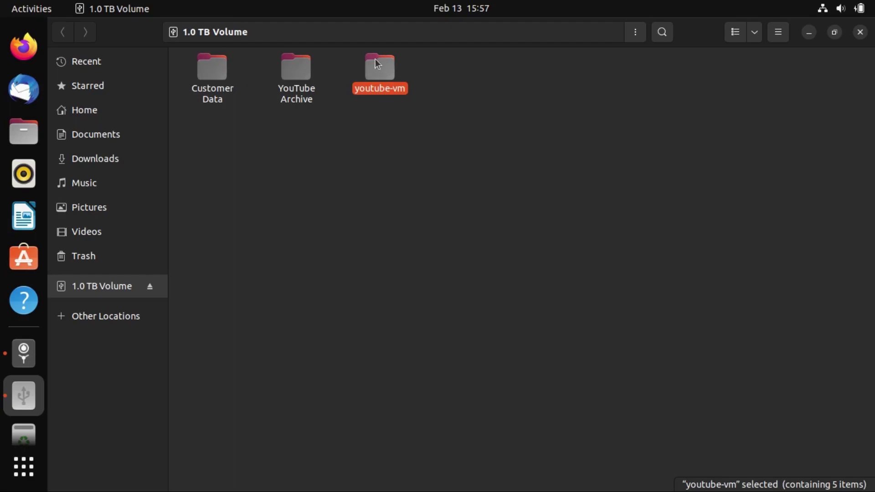
{"action": "left_click", "coordinate": [860, 32]}
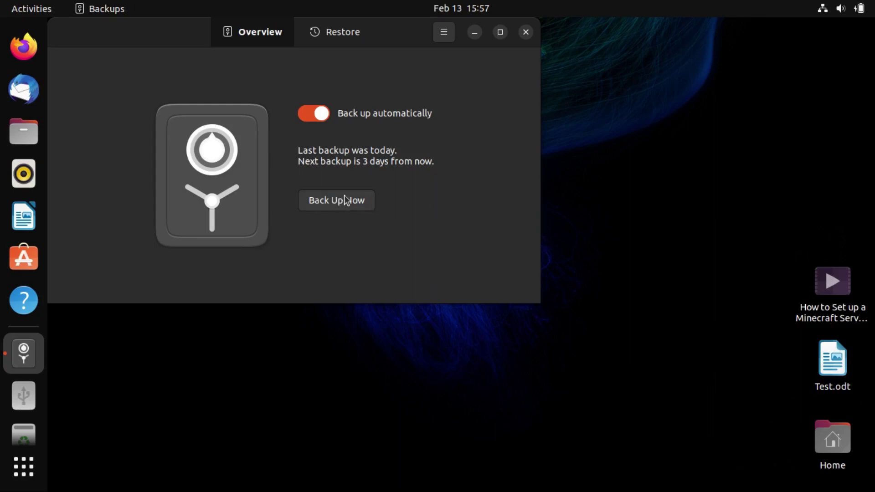
In Preferences, review the youtube-vm storage location and set backups kept at least three months
{"action": "left_click", "coordinate": [443, 38]}
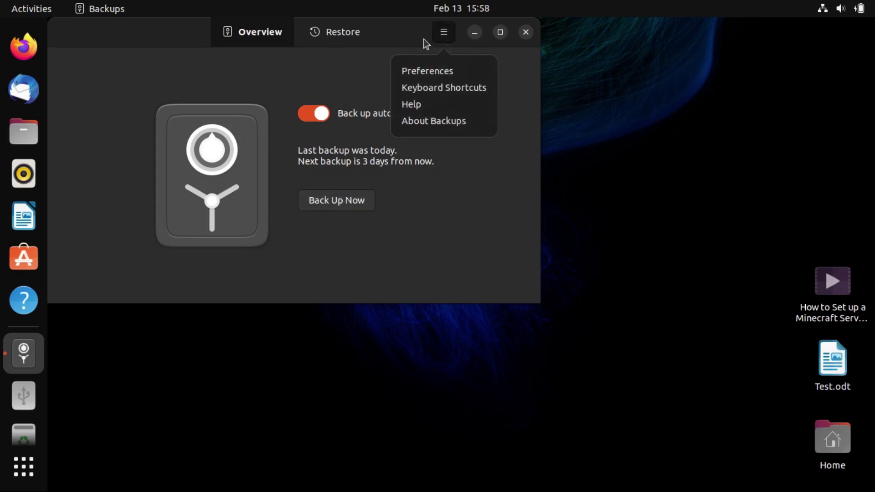
{"action": "left_click", "coordinate": [426, 74]}
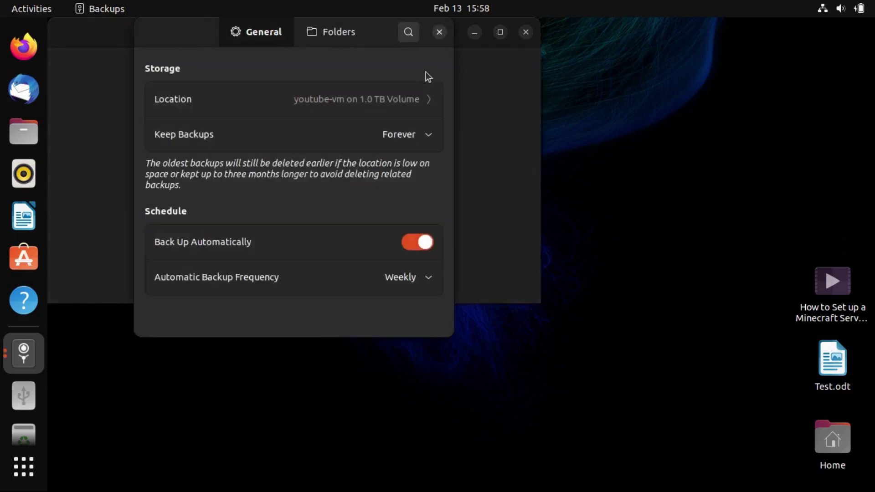
{"action": "left_click", "coordinate": [410, 96]}
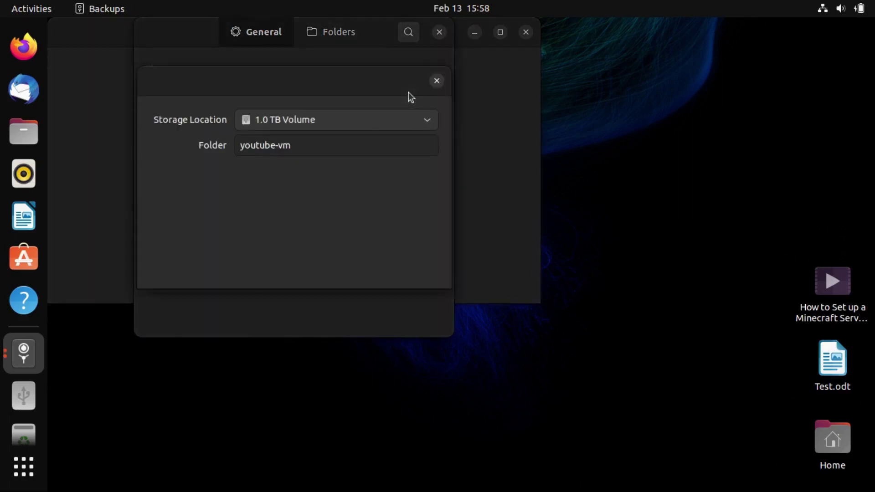
{"action": "left_click", "coordinate": [307, 150]}
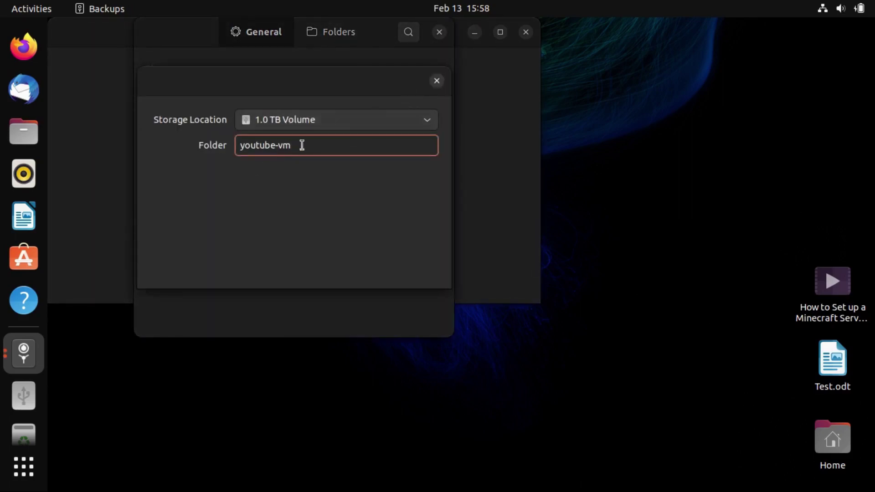
{"action": "left_click", "coordinate": [437, 80]}
{"action": "left_click", "coordinate": [293, 123]}
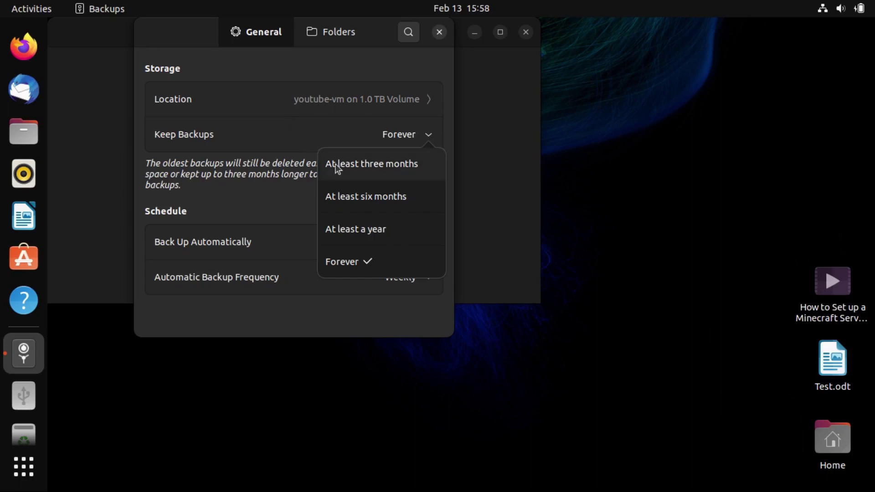
{"action": "left_click", "coordinate": [362, 164]}
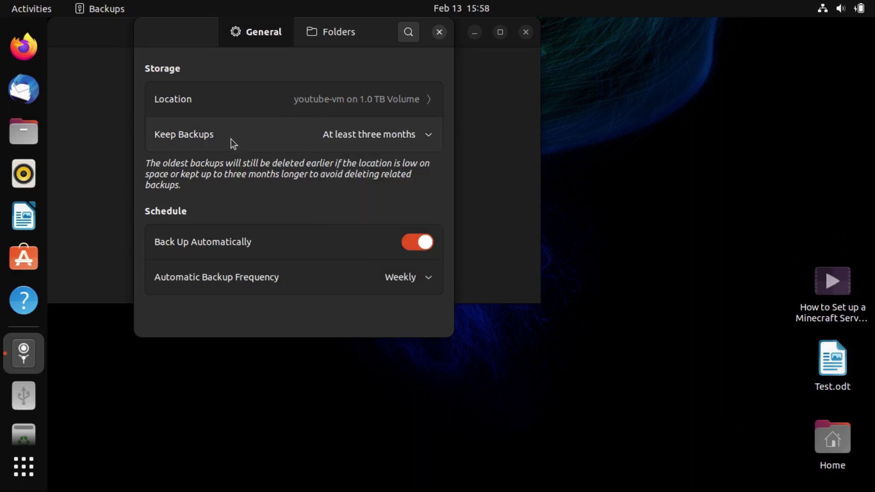
{"action": "left_click", "coordinate": [231, 138]}
{"action": "left_click", "coordinate": [266, 182]}
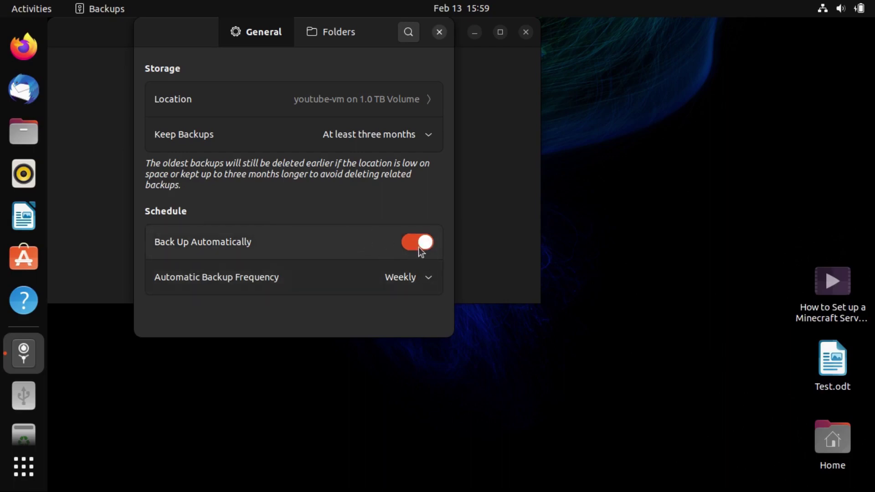
Set the automatic backup frequency to Daily and close Preferences
{"action": "left_click", "coordinate": [330, 278]}
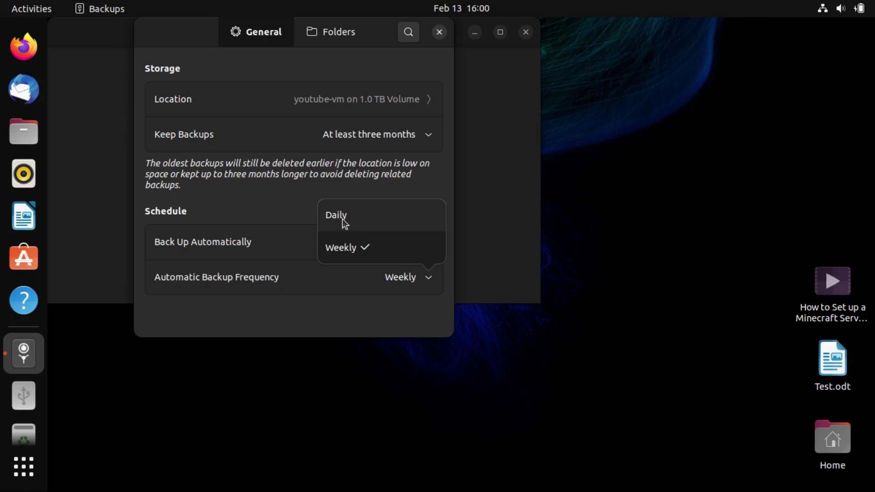
{"action": "left_click", "coordinate": [332, 219]}
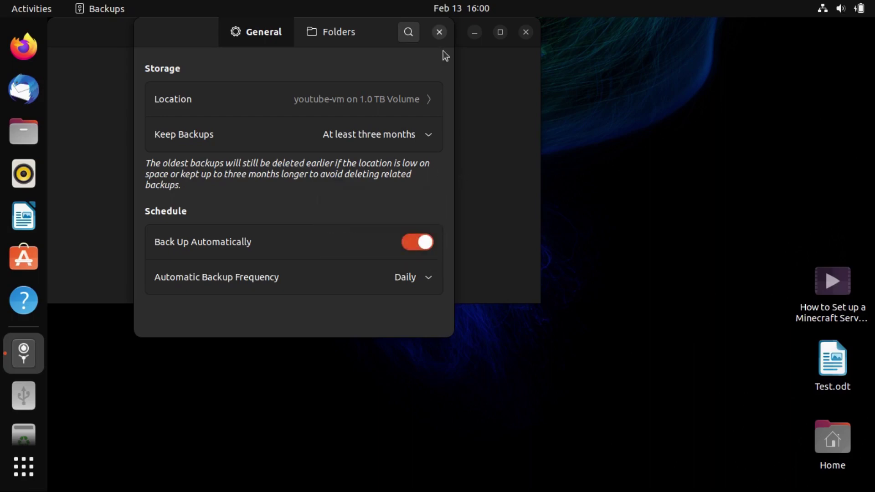
{"action": "left_click", "coordinate": [440, 33]}
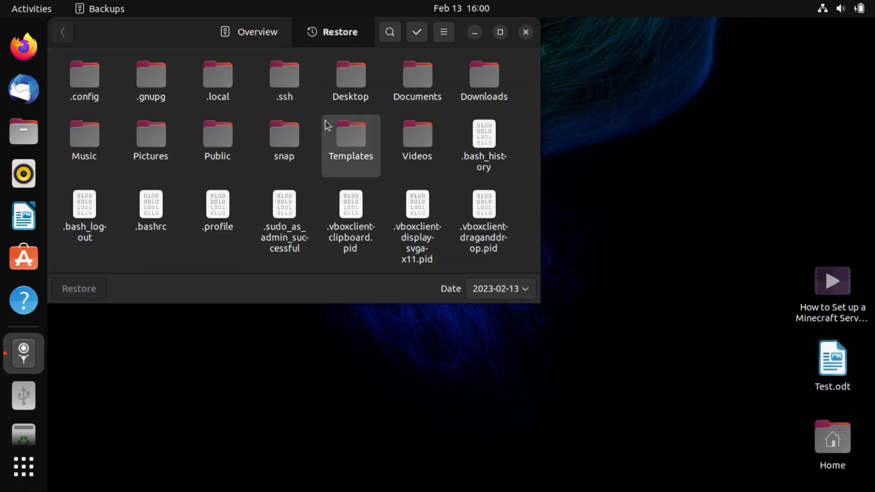
Select every backed-up item in the Restore grid with Ctrl+A, then deselect them
{"action": "scroll", "coordinate": [320, 126], "scroll_direction": "down", "scroll_amount": 3}
{"action": "scroll", "coordinate": [322, 126], "scroll_direction": "up", "scroll_amount": 3}
{"action": "scroll", "coordinate": [321, 127], "scroll_direction": "down", "scroll_amount": 3}
{"action": "scroll", "coordinate": [314, 146], "scroll_direction": "up", "scroll_amount": 3}
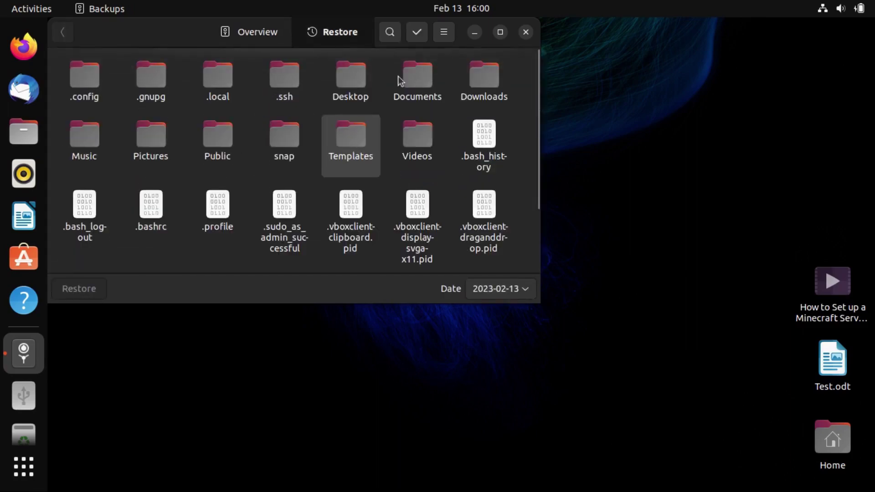
{"action": "scroll", "coordinate": [305, 160], "scroll_direction": "down", "scroll_amount": 3}
{"action": "scroll", "coordinate": [303, 161], "scroll_direction": "up", "scroll_amount": 3}
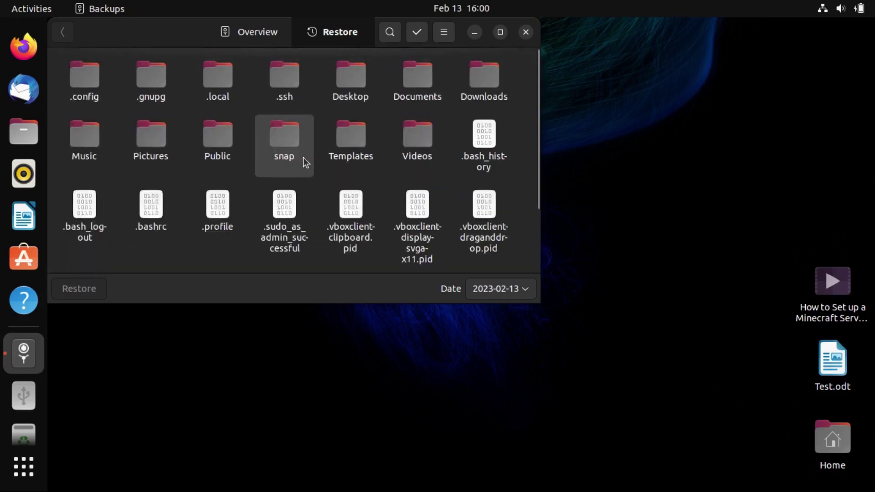
{"action": "key", "text": "ctrl+a"}
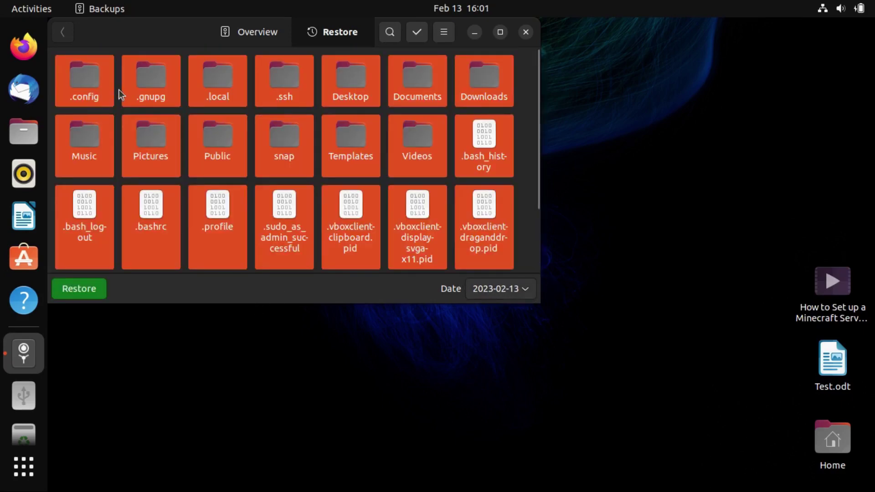
{"action": "scroll", "coordinate": [119, 89], "scroll_direction": "down", "scroll_amount": 3}
{"action": "scroll", "coordinate": [119, 89], "scroll_direction": "up", "scroll_amount": 3}
{"action": "left_click", "coordinate": [117, 179]}
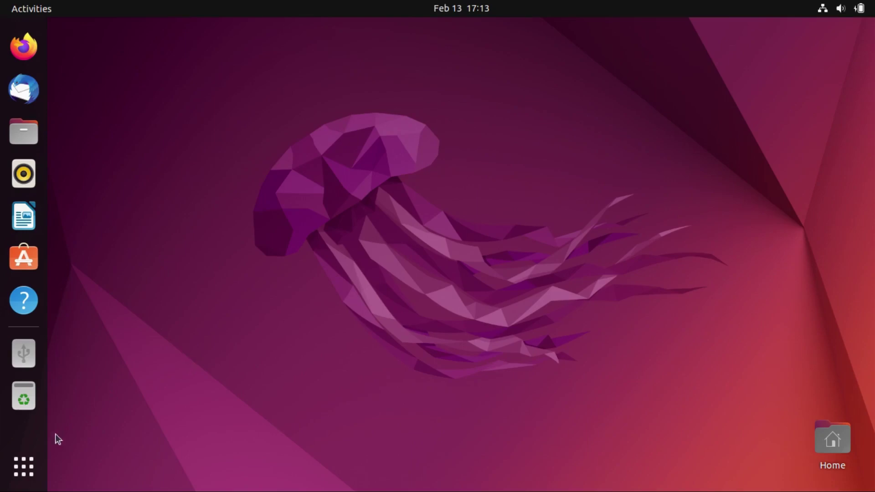
Launch Backups from the Utilities group on the new desktop
{"action": "left_click", "coordinate": [30, 464]}
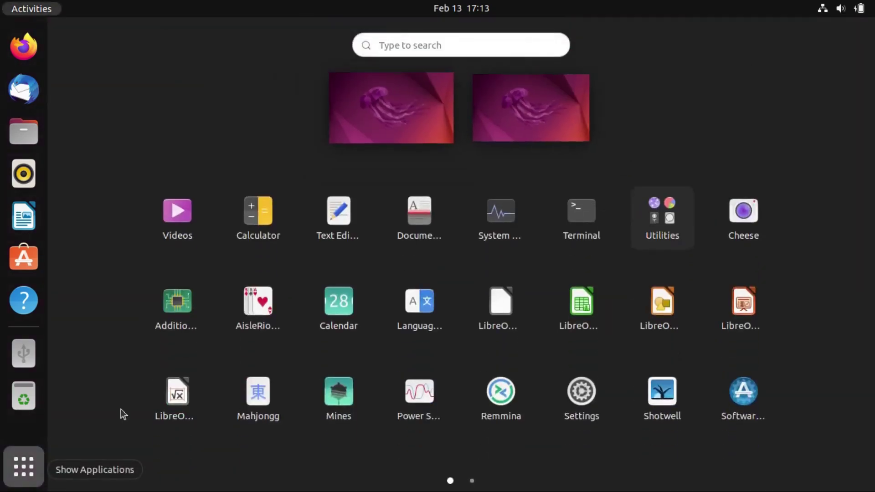
{"action": "left_click", "coordinate": [666, 219]}
{"action": "left_click", "coordinate": [557, 170]}
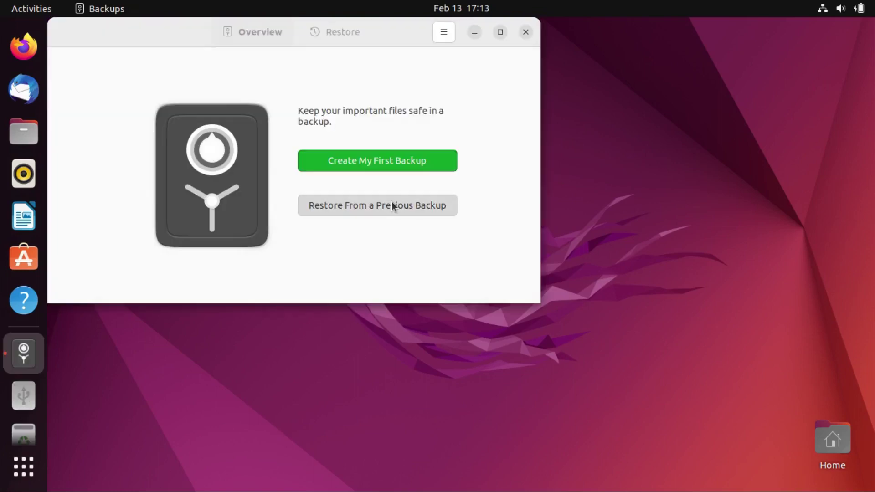
Restore from a previous backup, choosing the 1.0 TB Volume and searching it for backups
{"action": "left_click", "coordinate": [393, 202]}
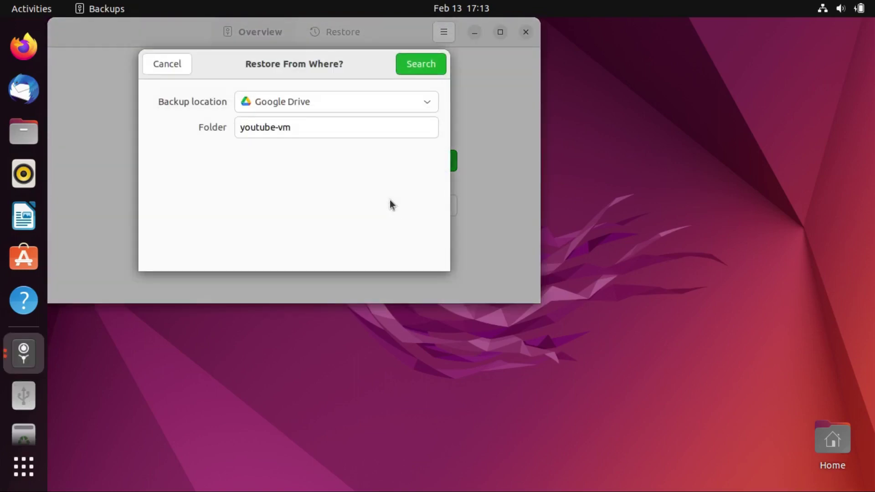
{"action": "left_click", "coordinate": [314, 102]}
{"action": "left_click", "coordinate": [303, 141]}
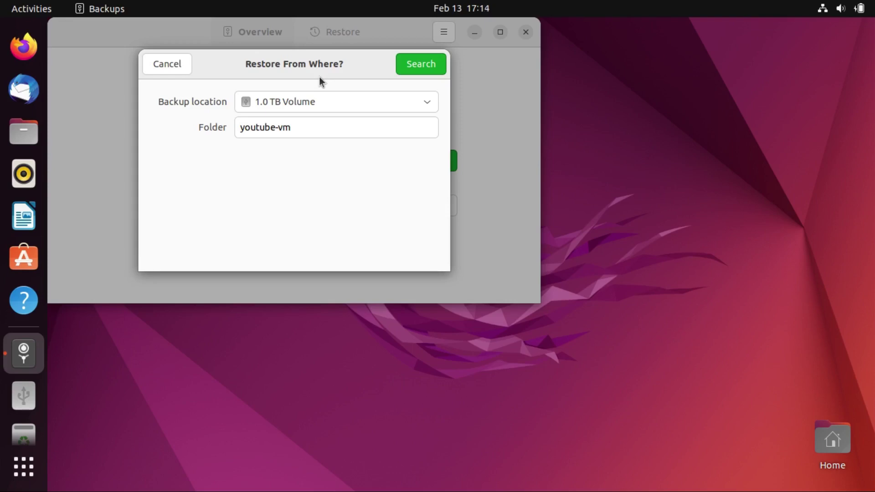
{"action": "left_click", "coordinate": [404, 69]}
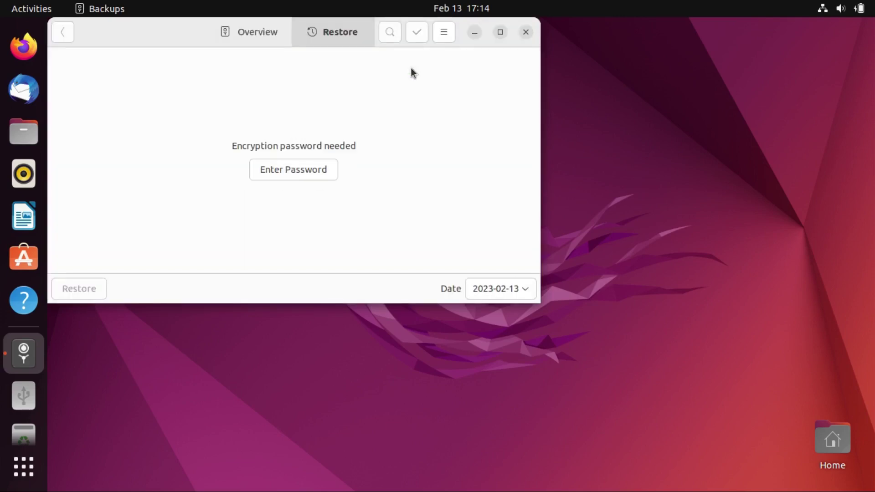
Enter the backup's encryption password to unlock and list the 2023-02-13 home folder contents
{"action": "left_click", "coordinate": [297, 173]}
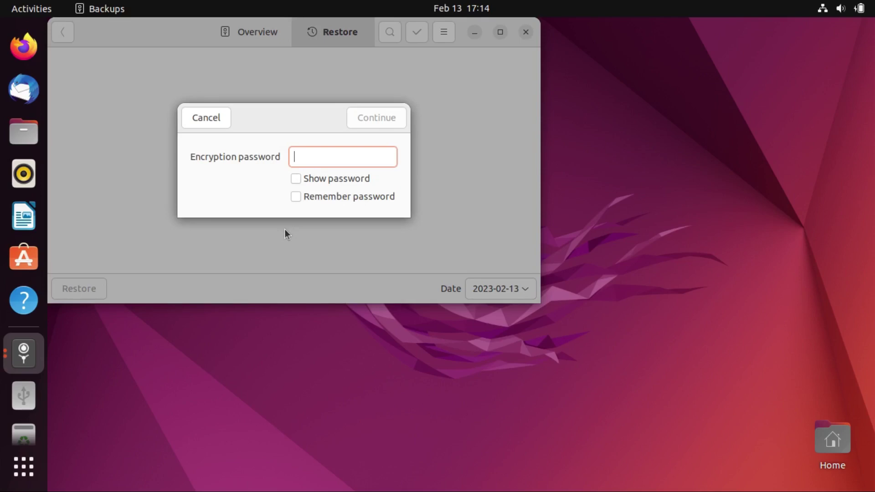
{"action": "type", "text": "•••••••••"}
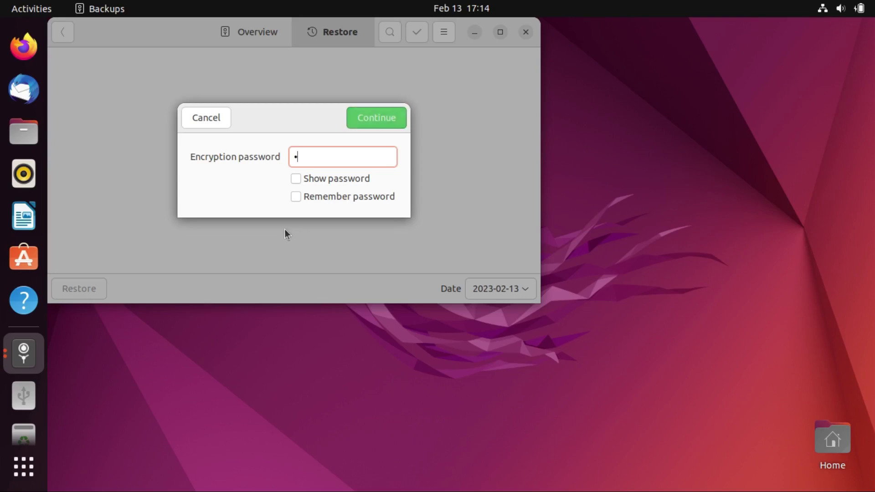
{"action": "type", "text": "•••••"}
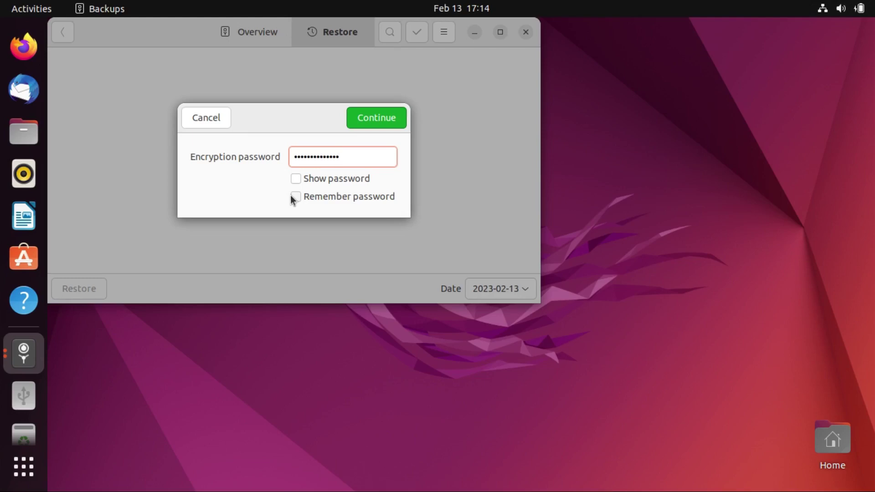
{"action": "left_click", "coordinate": [354, 121]}
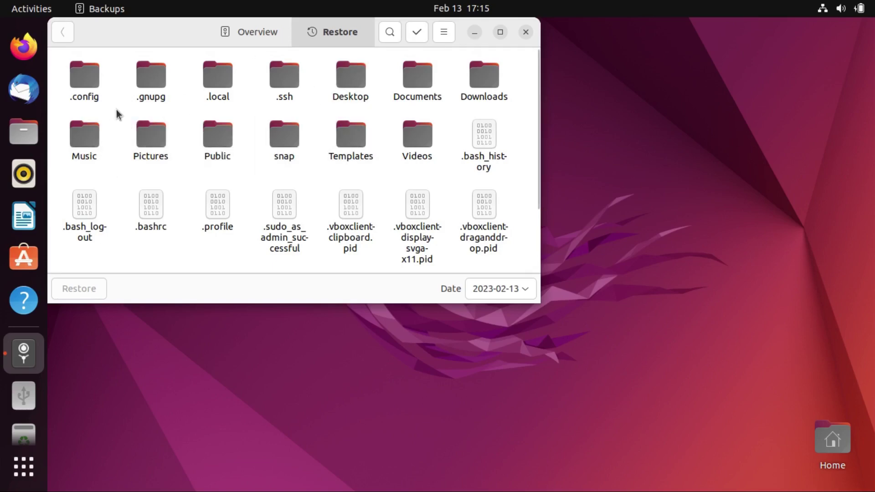
Restore every backed-up file and folder to its original location, entering the backup encryption password
{"action": "key", "text": "ctrl+a"}
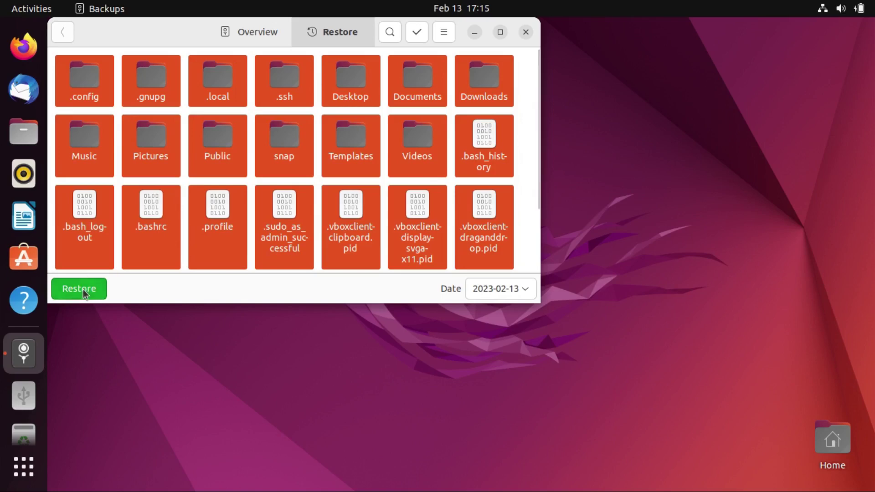
{"action": "left_click", "coordinate": [83, 291]}
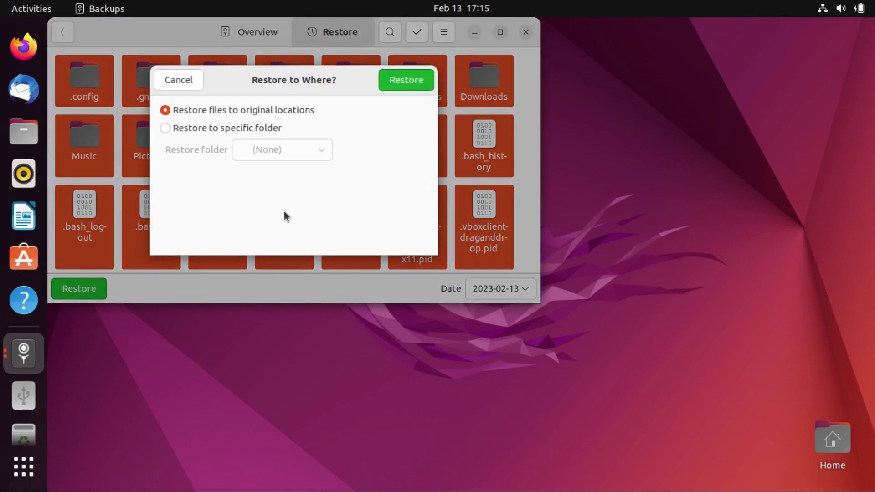
{"action": "left_click", "coordinate": [400, 82]}
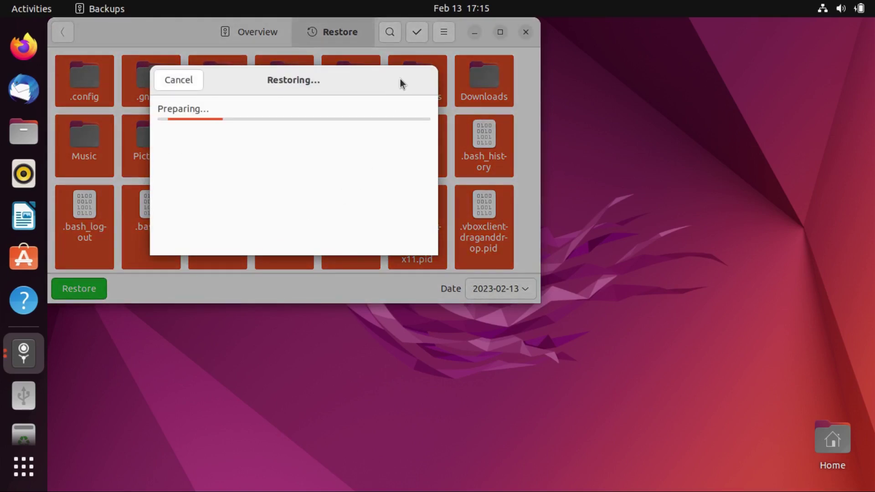
{"action": "type", "text": "password12"}
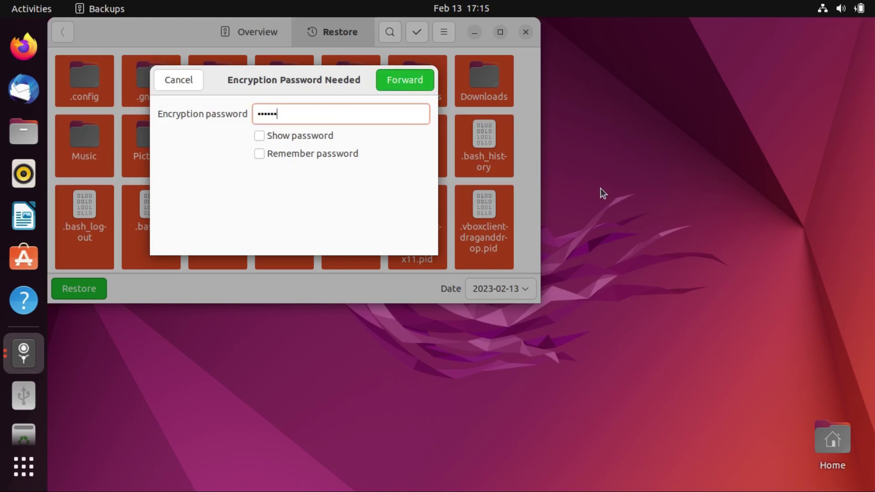
{"action": "type", "text": "345"}
{"action": "left_click", "coordinate": [394, 88]}
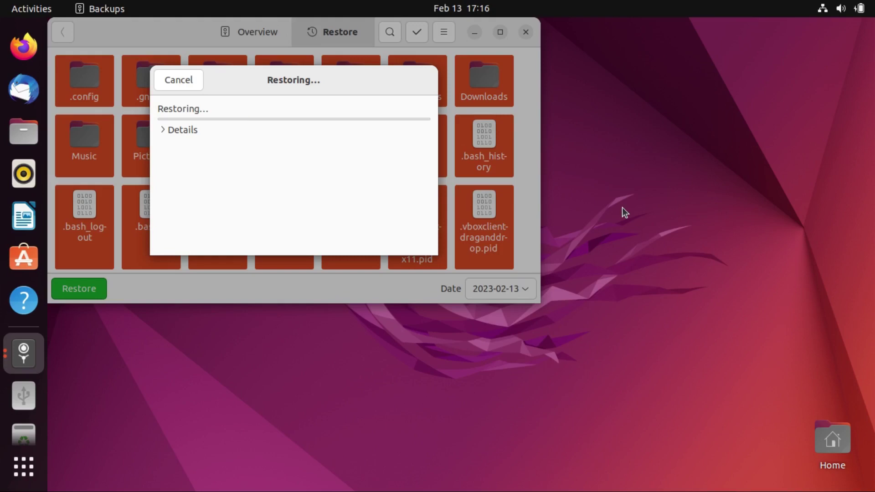
Dismiss the Restore Finished results, close the Backups app, and briefly open and close the home folder
{"action": "scroll", "coordinate": [328, 185], "scroll_direction": "up", "scroll_amount": 1}
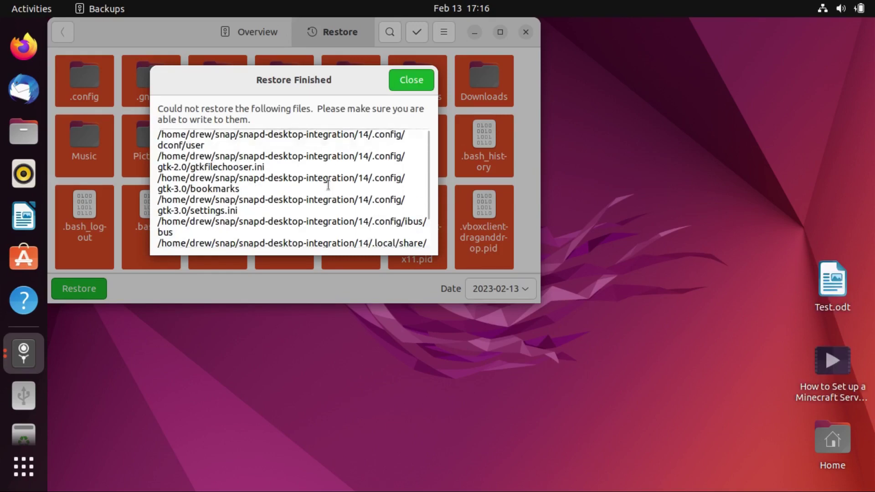
{"action": "left_click", "coordinate": [412, 81]}
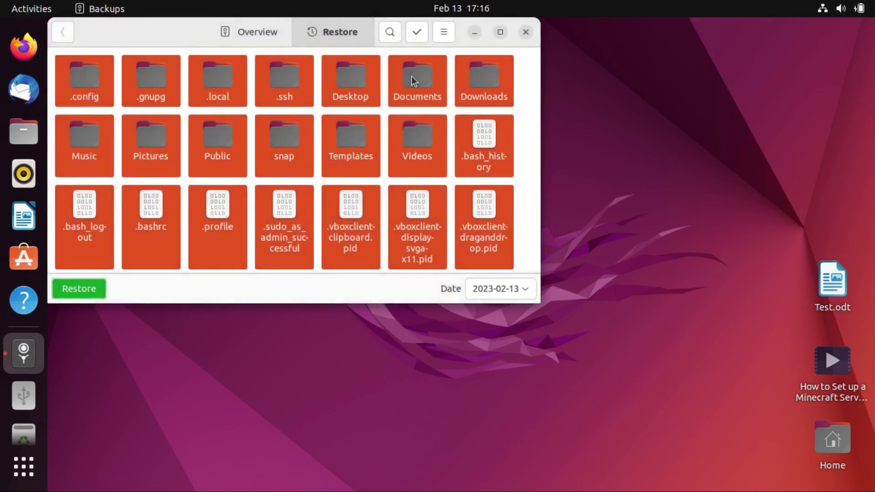
{"action": "left_click", "coordinate": [525, 32]}
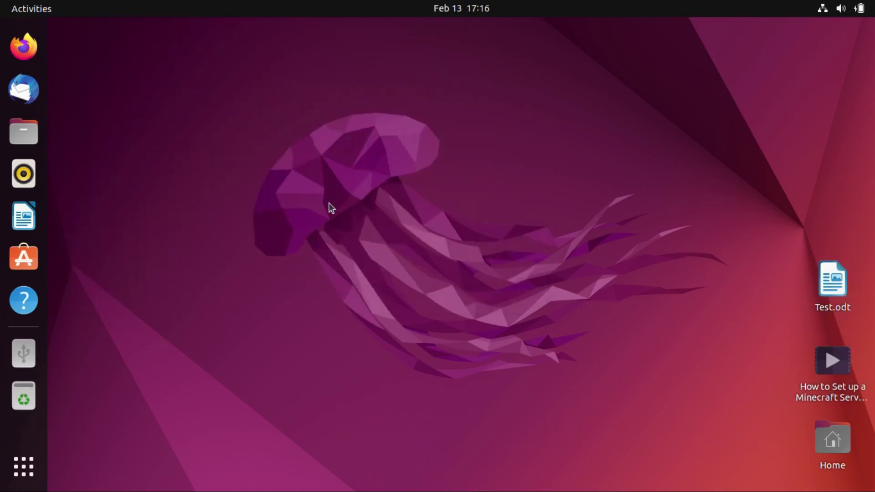
{"action": "left_click", "coordinate": [3, 127]}
{"action": "left_click", "coordinate": [861, 33]}
Open Test.odt from the desktop to confirm it reads "This is a test file."
{"action": "left_click", "coordinate": [26, 49]}
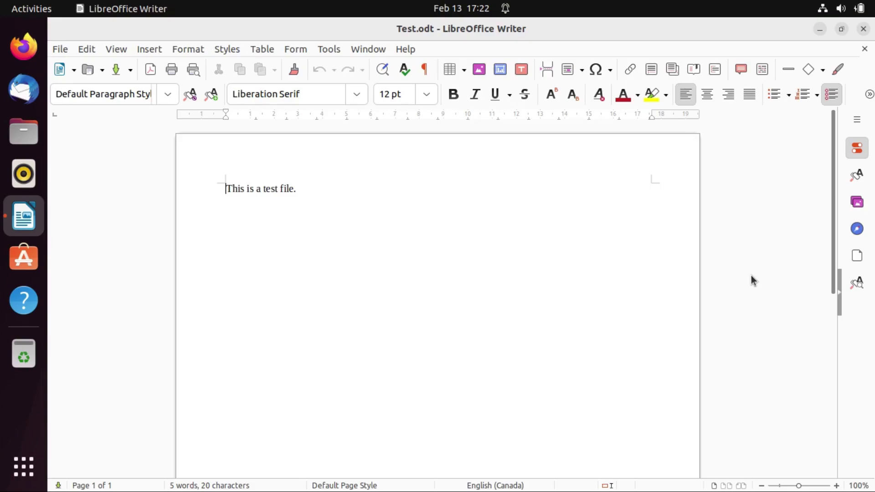